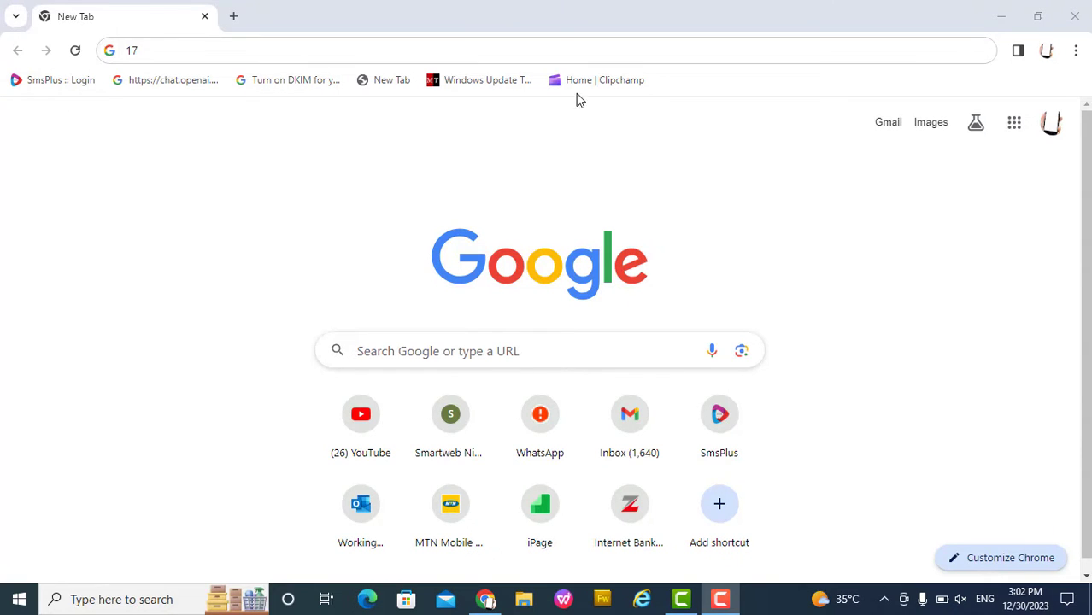
# Check the computer's Wi-Fi connection to the MTN_4G_6DBB10 network
pyautogui.click(152, 50)
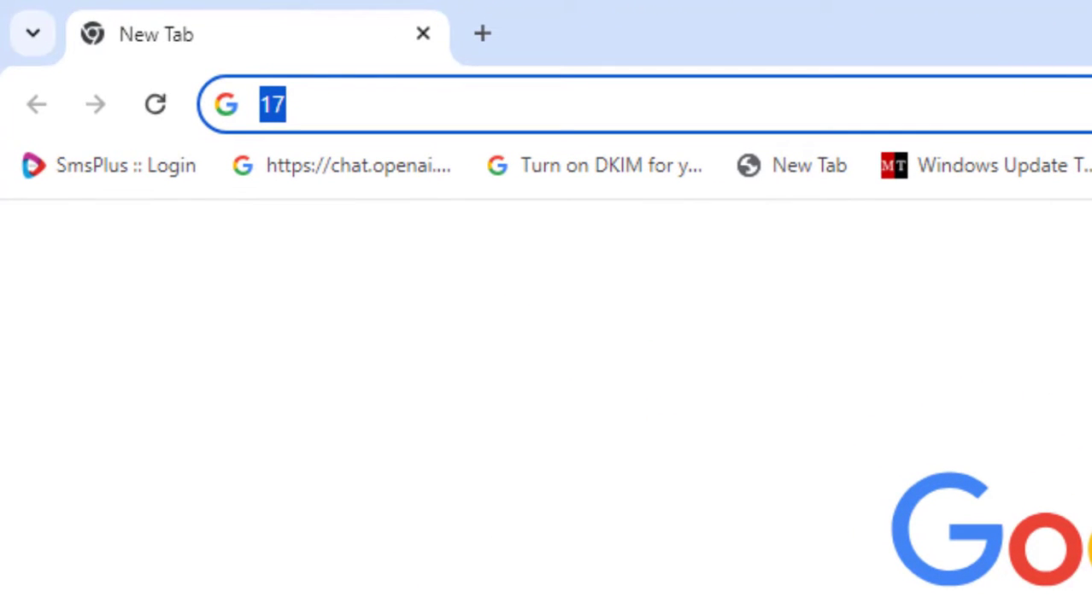
pyautogui.click(887, 596)
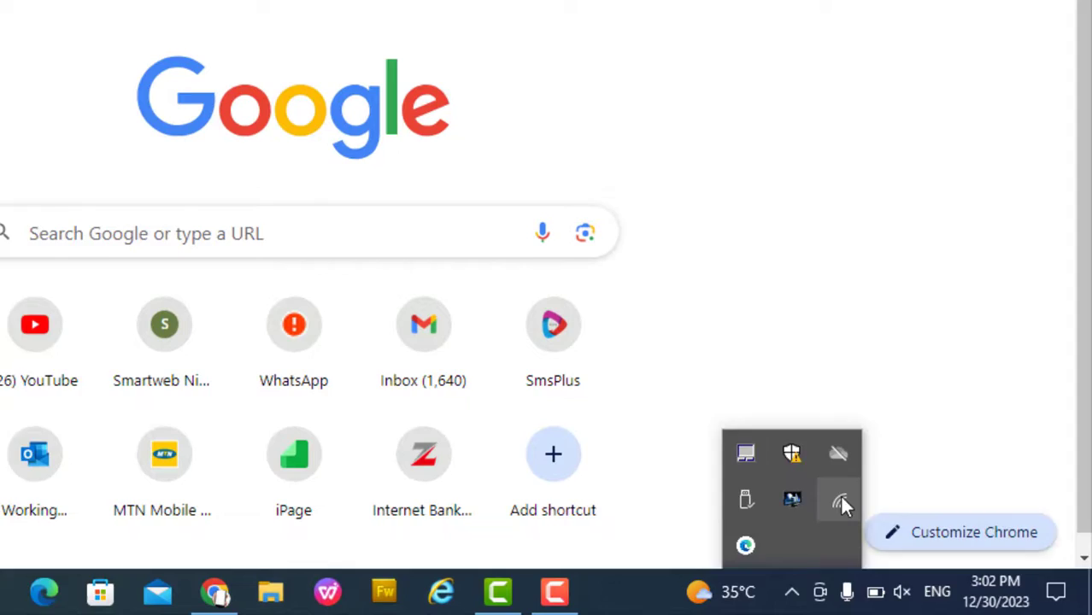
pyautogui.click(840, 502)
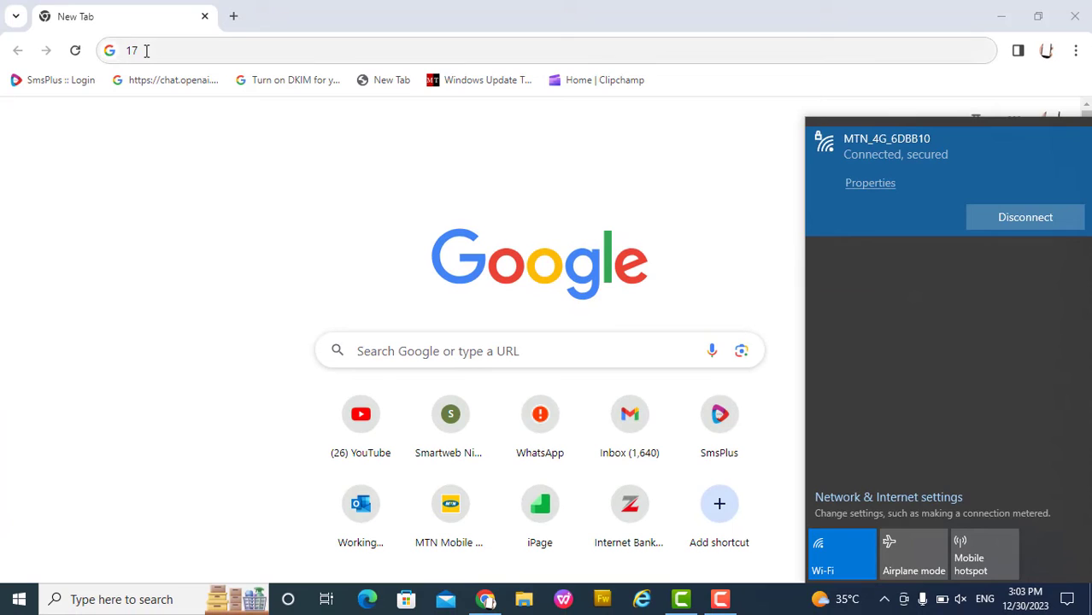
# Open the router's admin page at 192.168.0.1 and log in
pyautogui.click(146, 51)
pyautogui.press('BackSpace')
pyautogui.press('BackSpace')
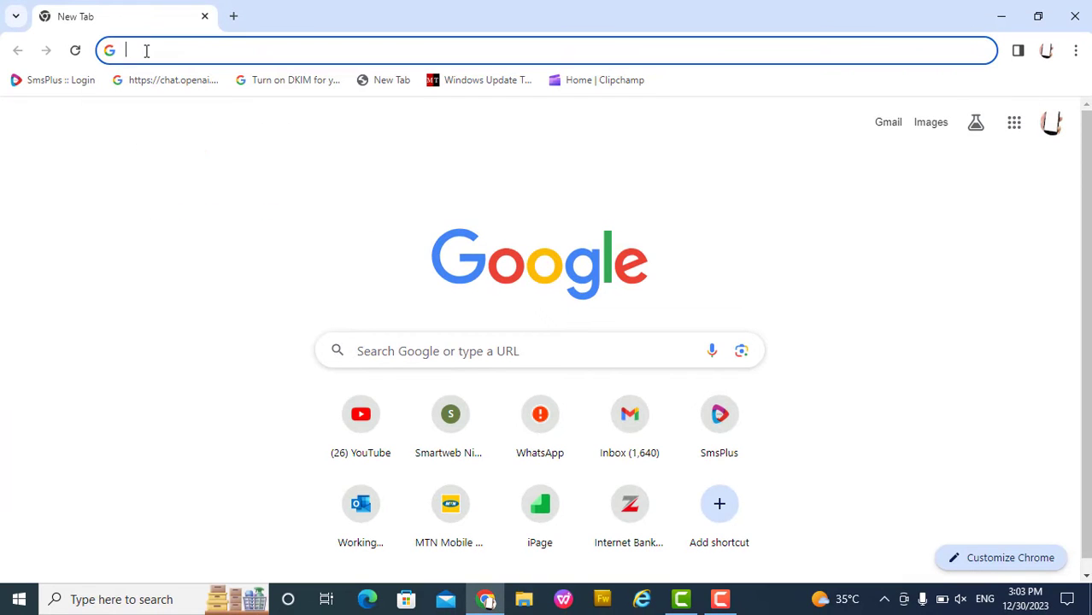
pyautogui.write('192')
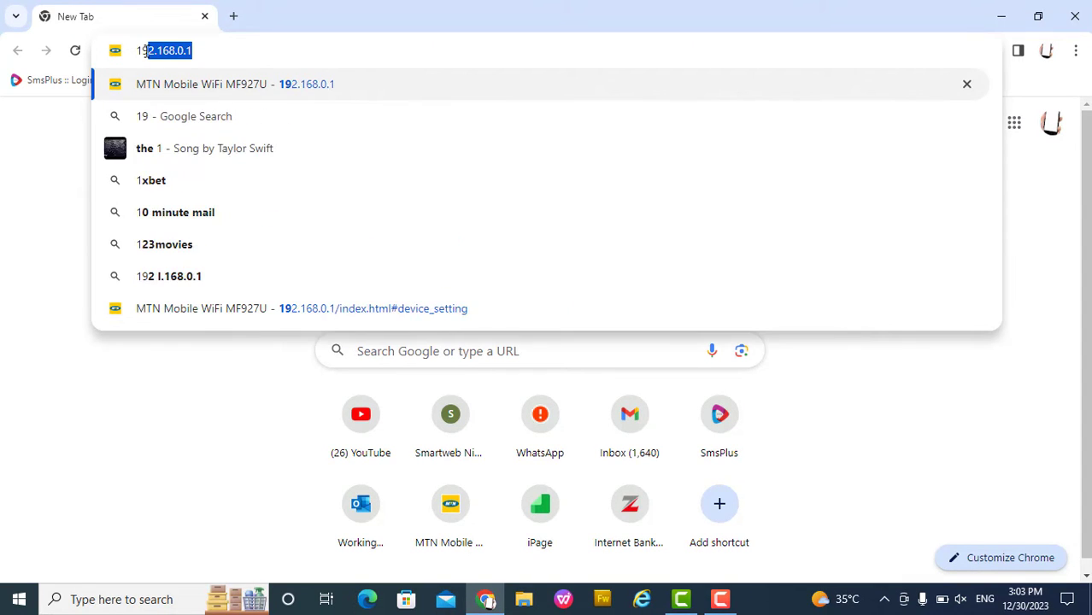
pyautogui.write('.16')
pyautogui.write('8.0.1')
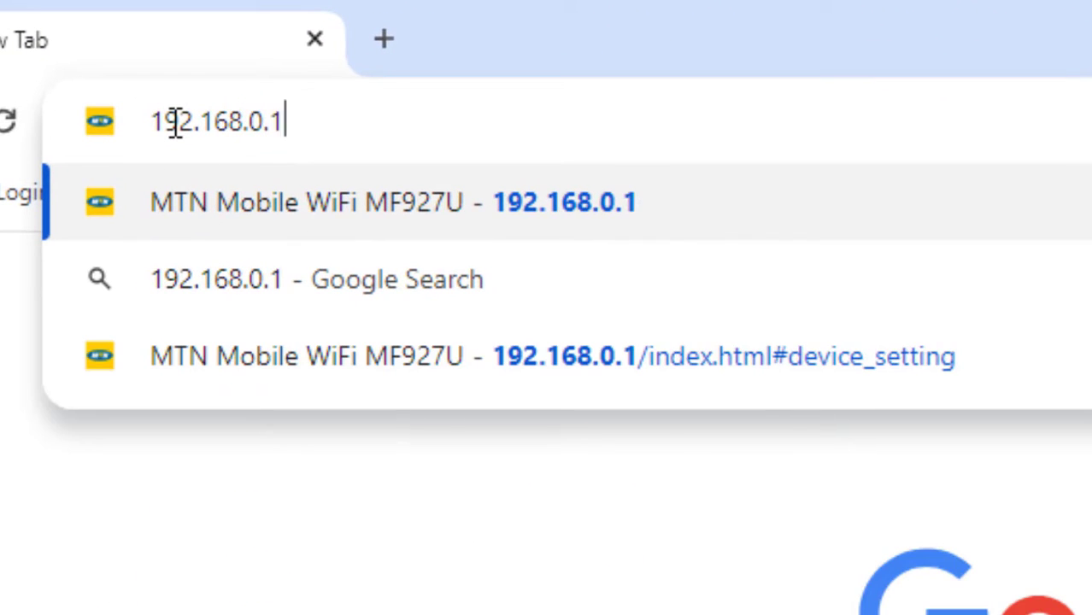
pyautogui.press('Return')
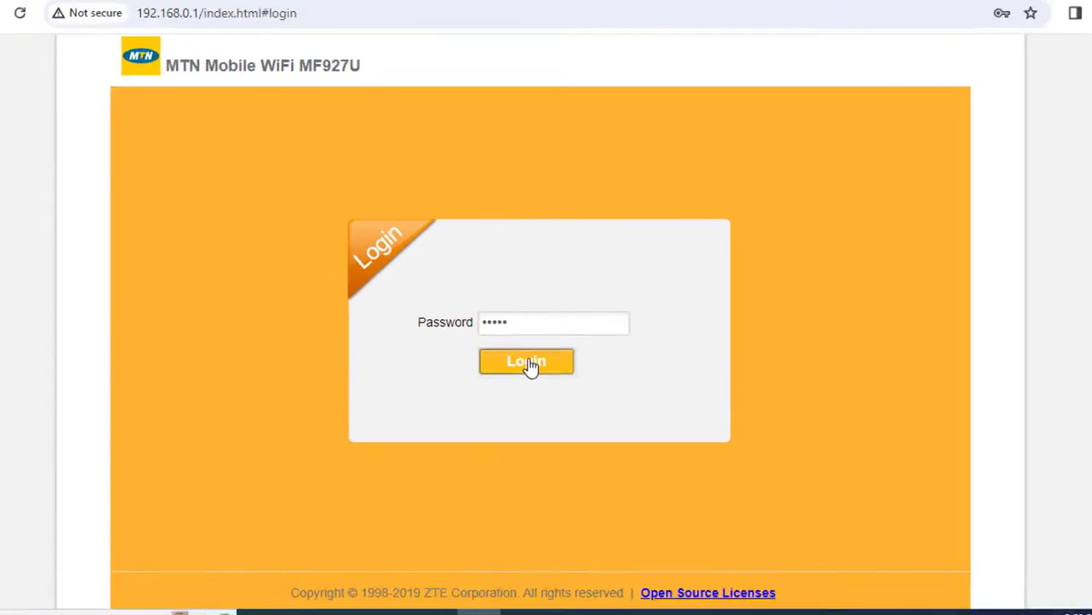
pyautogui.click(510, 364)
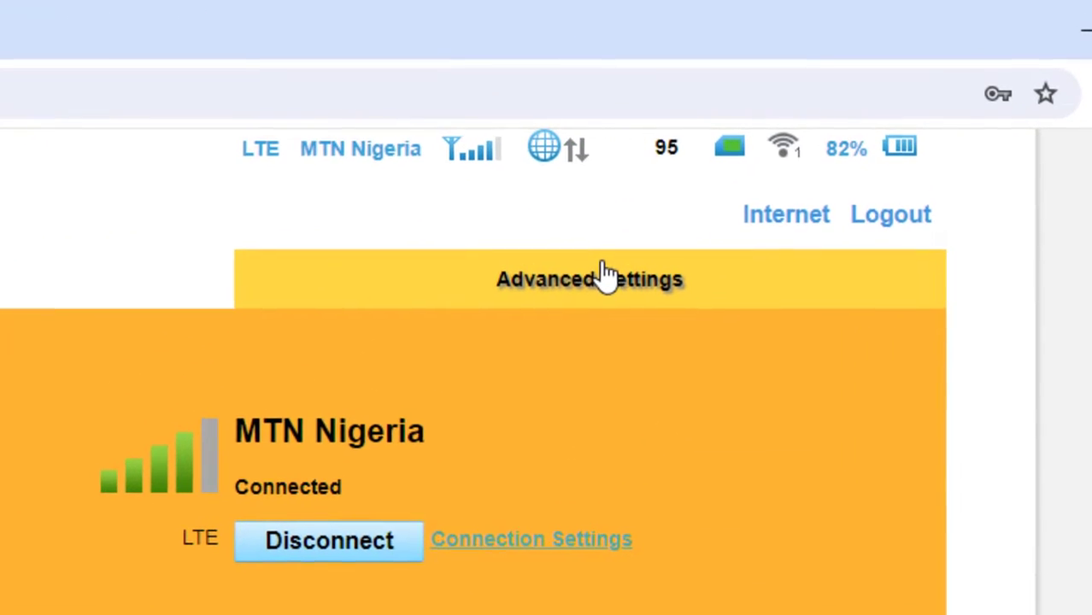
# Enable Fast Boot in the router's device settings and apply the change
pyautogui.click(727, 177)
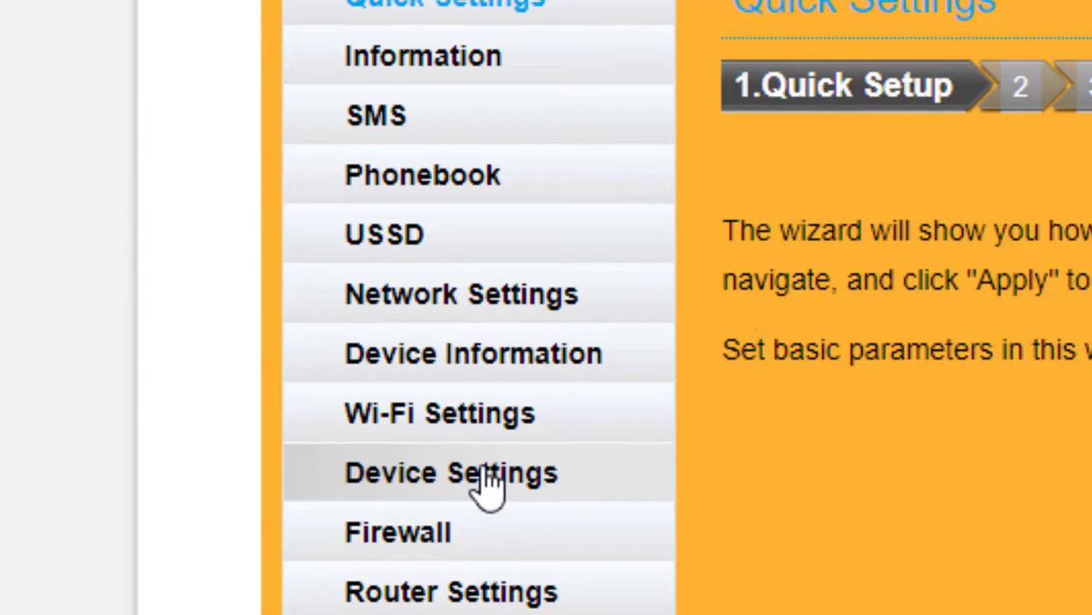
pyautogui.click(484, 478)
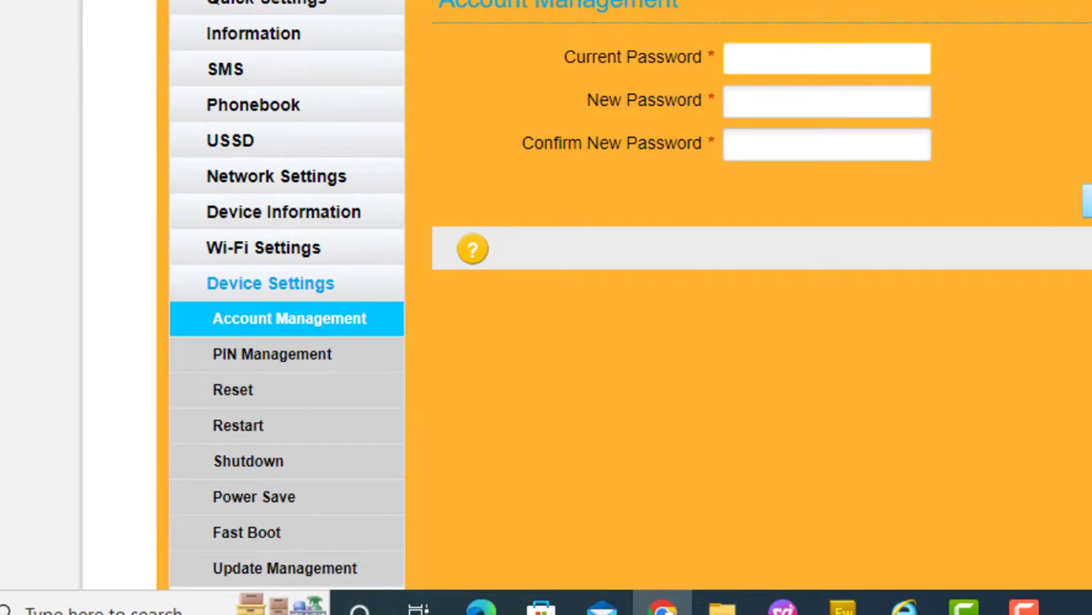
pyautogui.scroll(-1, 546, 342)
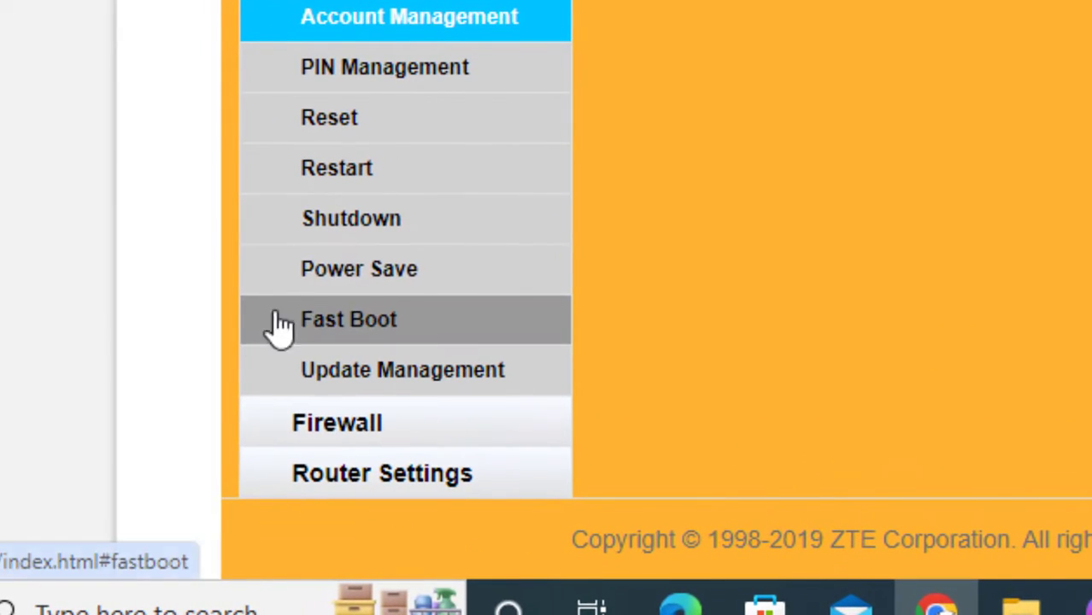
pyautogui.click(349, 329)
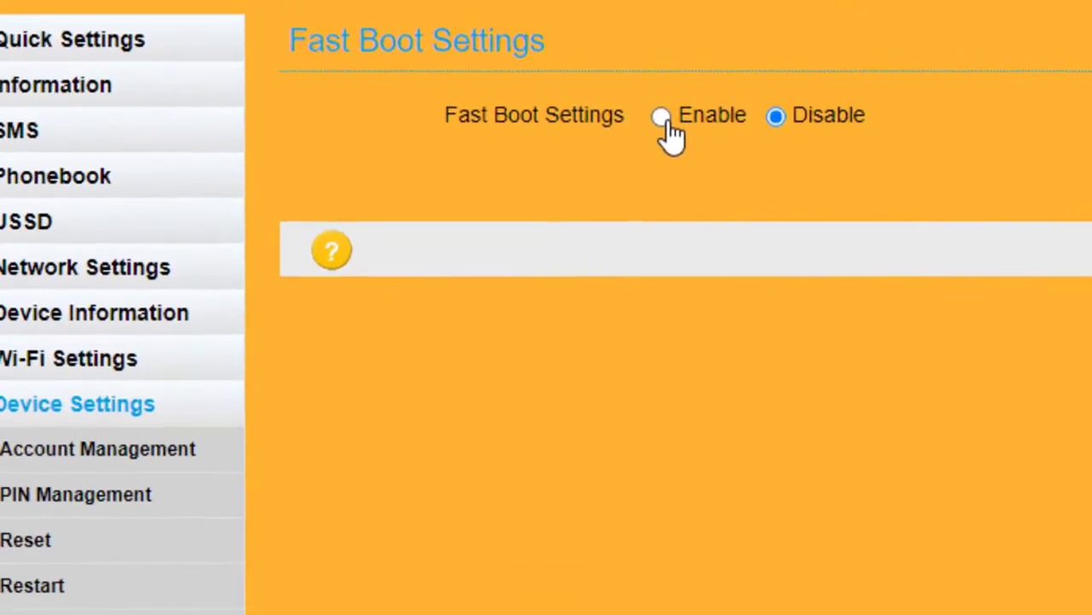
pyautogui.click(671, 119)
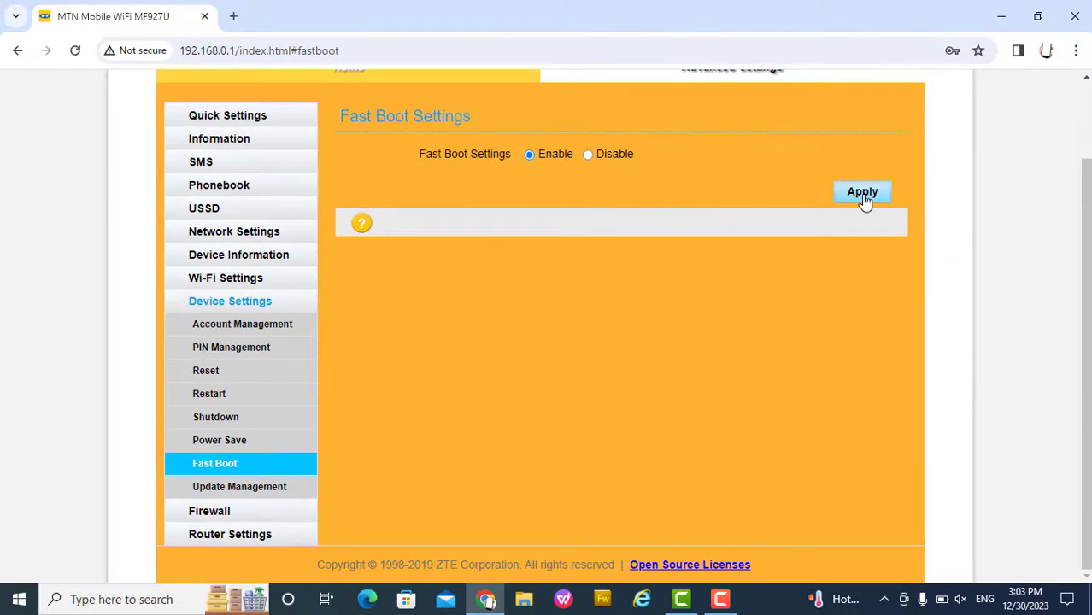
pyautogui.click(863, 193)
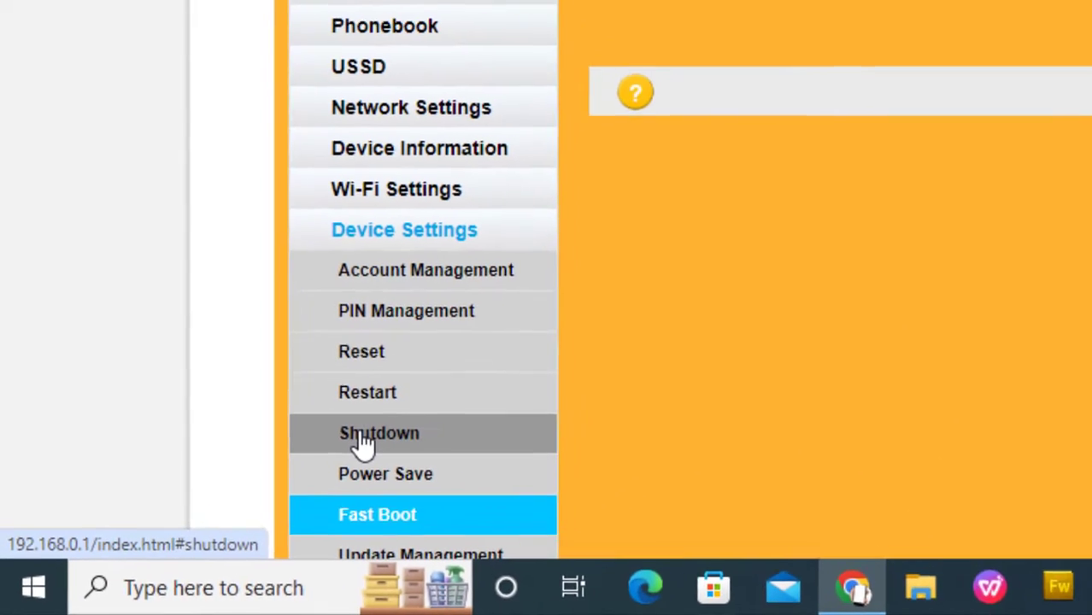
# Shut down the router from its device settings and confirm the shutdown
pyautogui.click(363, 440)
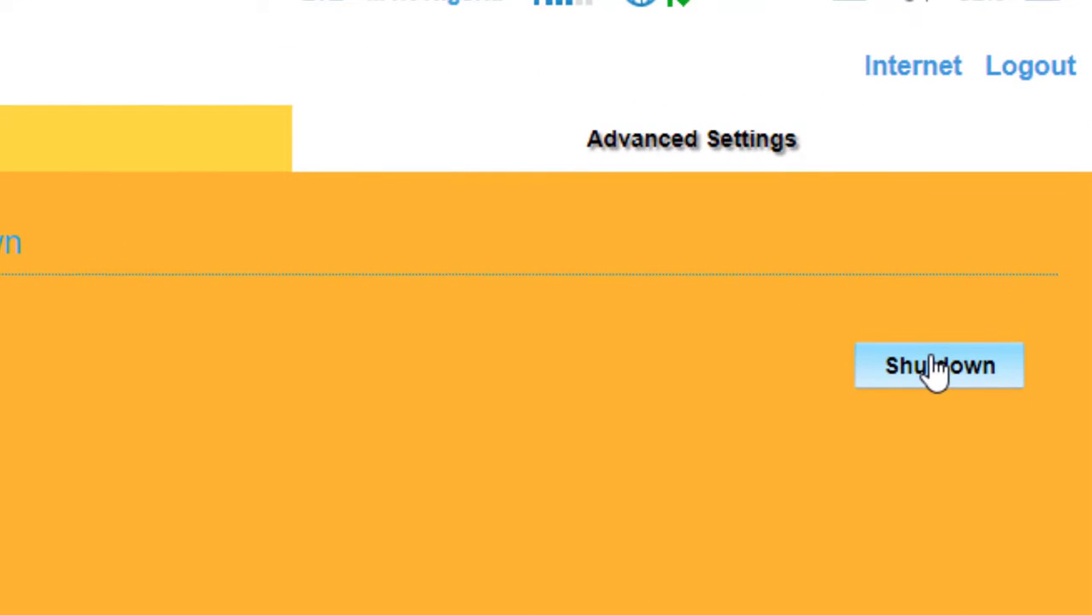
pyautogui.click(935, 372)
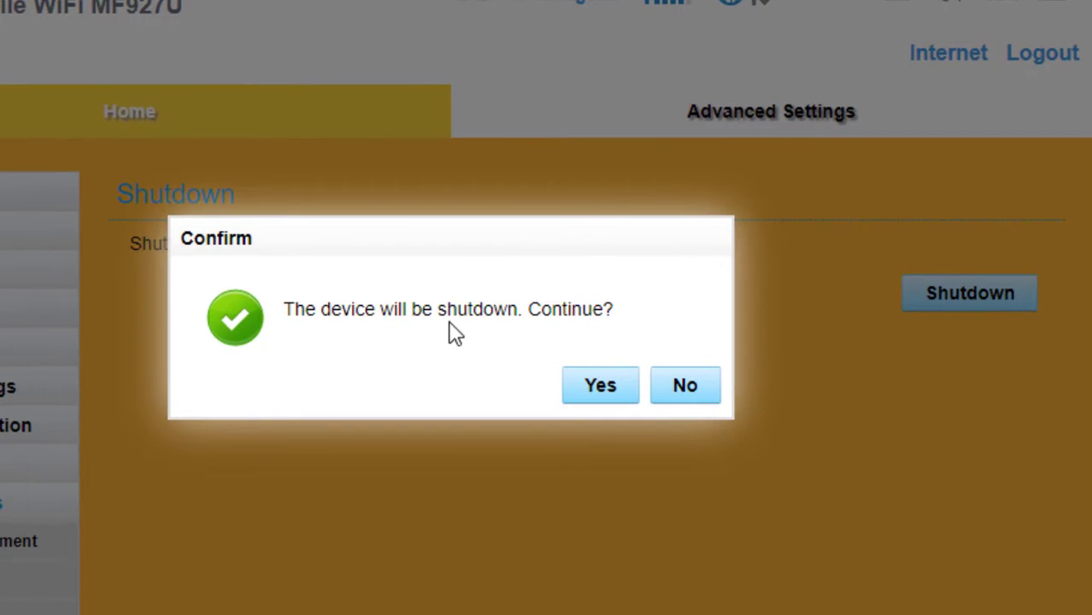
pyautogui.click(607, 386)
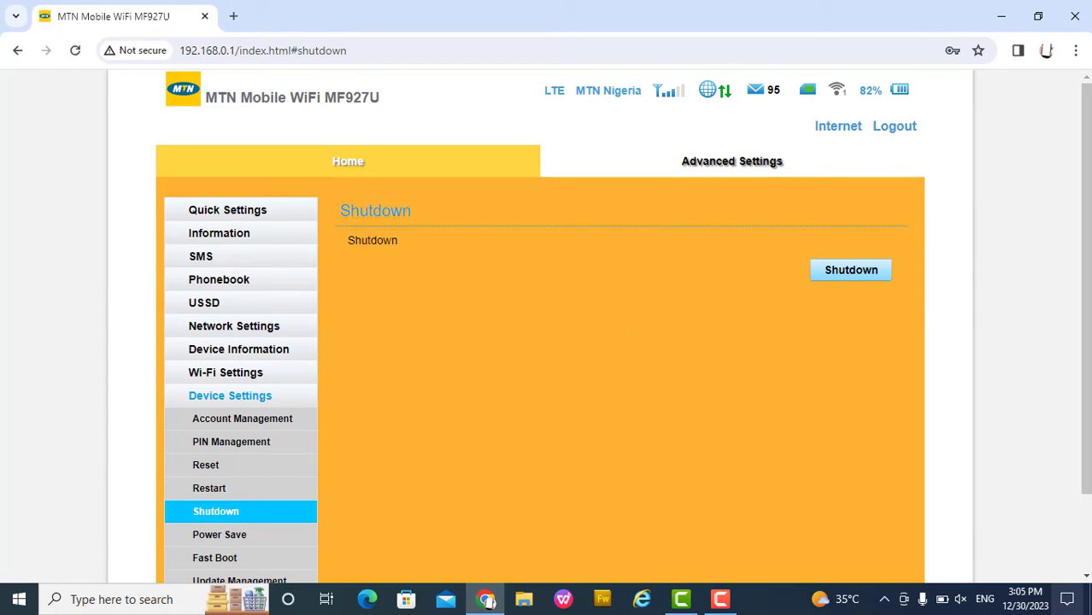
# Connect the computer to the MTN_4G_6DBB10 Wi-Fi network
pyautogui.click(886, 600)
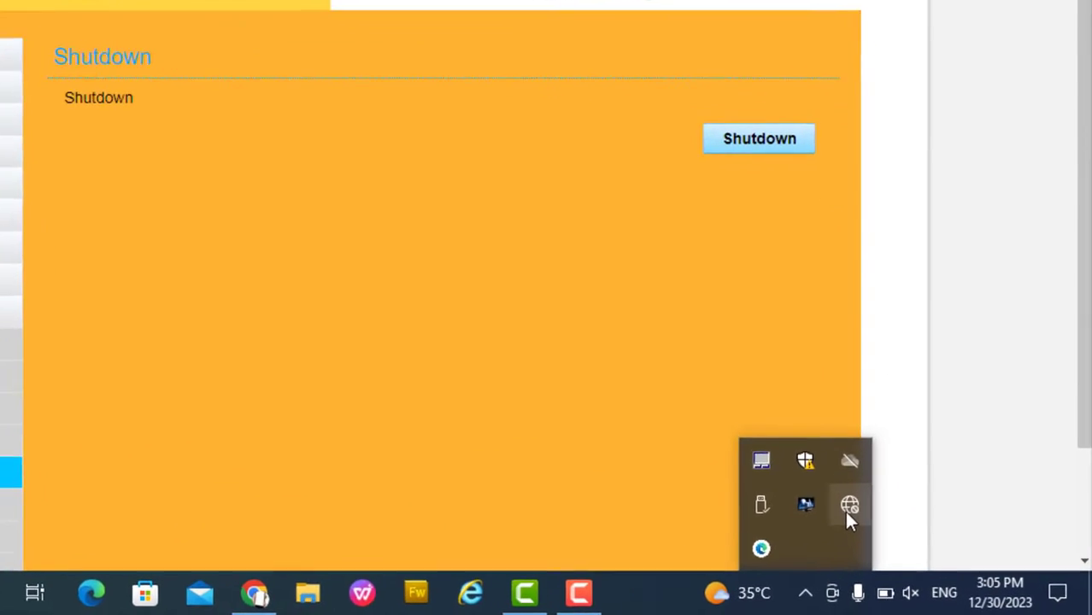
pyautogui.click(916, 536)
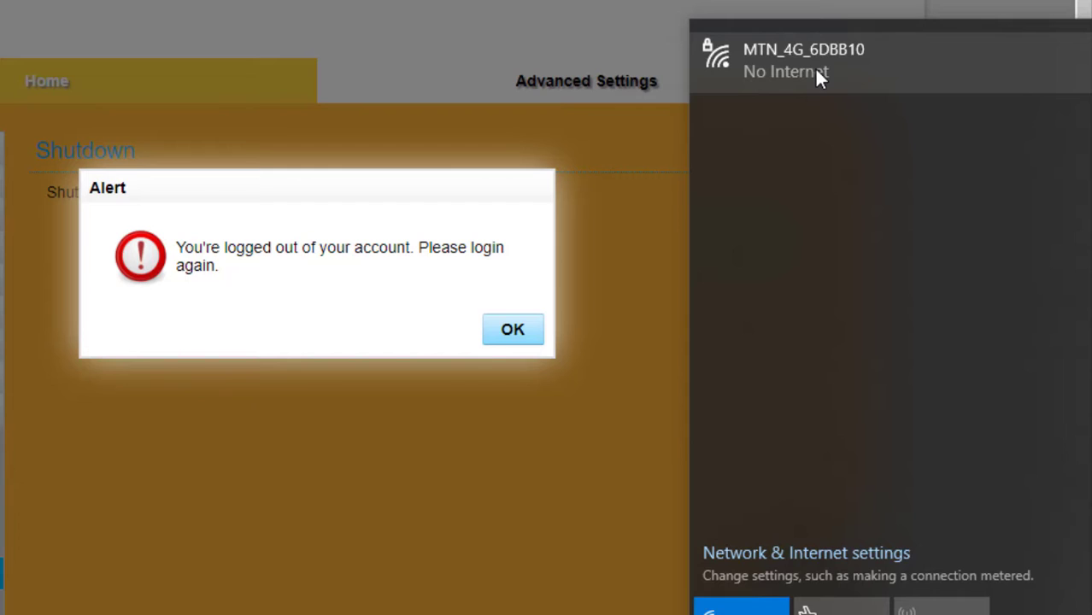
pyautogui.click(815, 67)
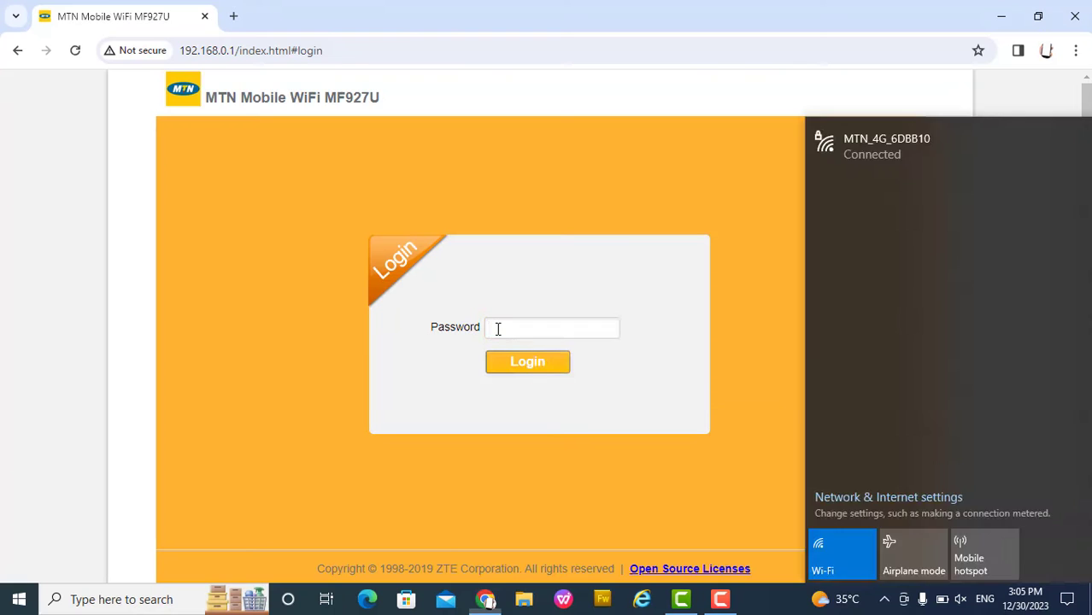
# Enter the router's admin password and log in again
pyautogui.click(497, 328)
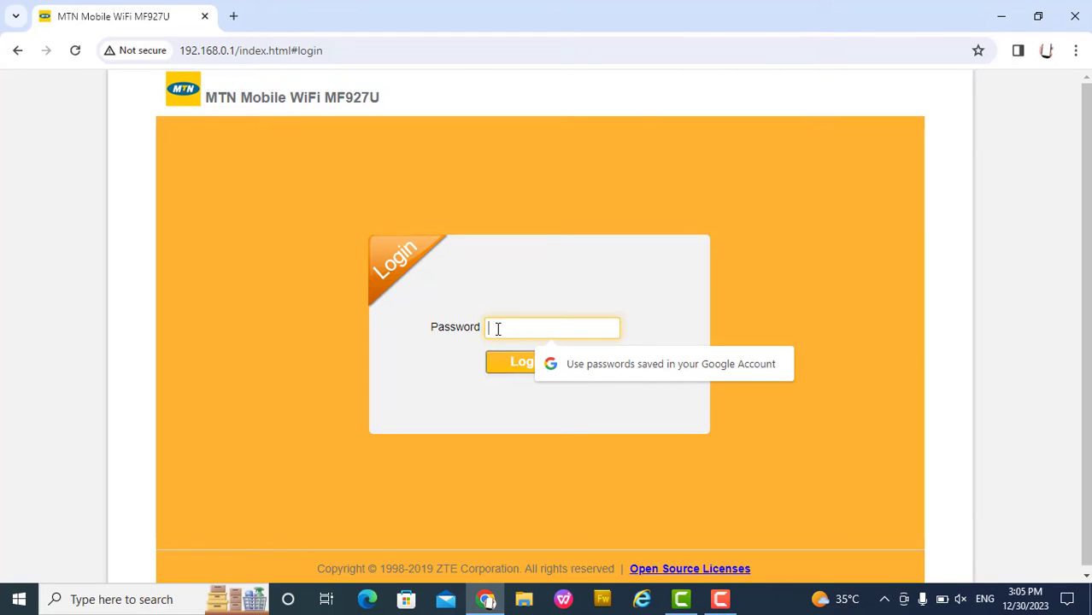
pyautogui.write('a')
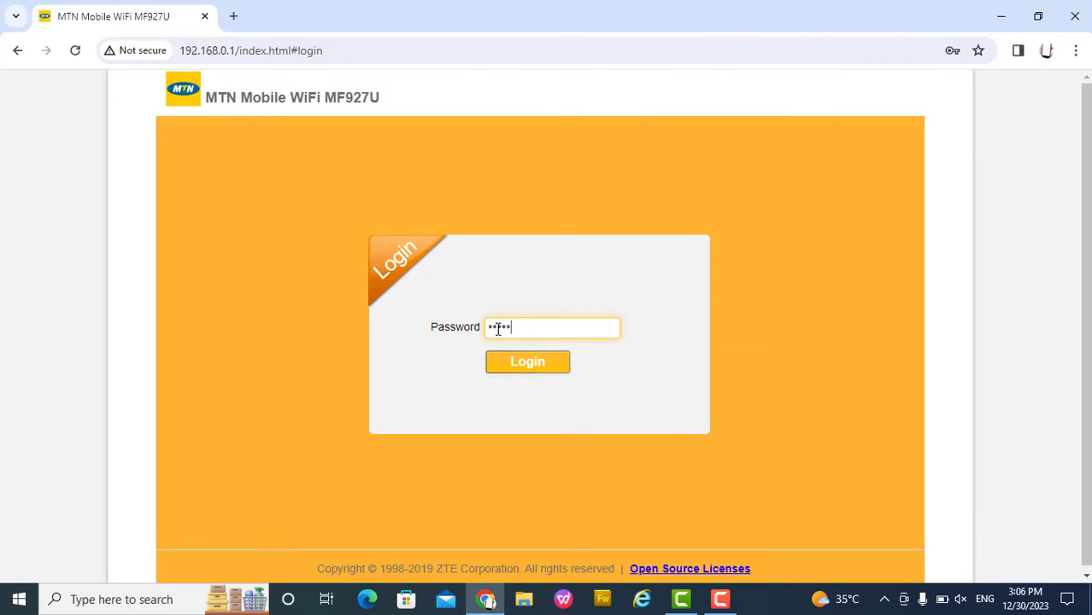
pyautogui.click(529, 362)
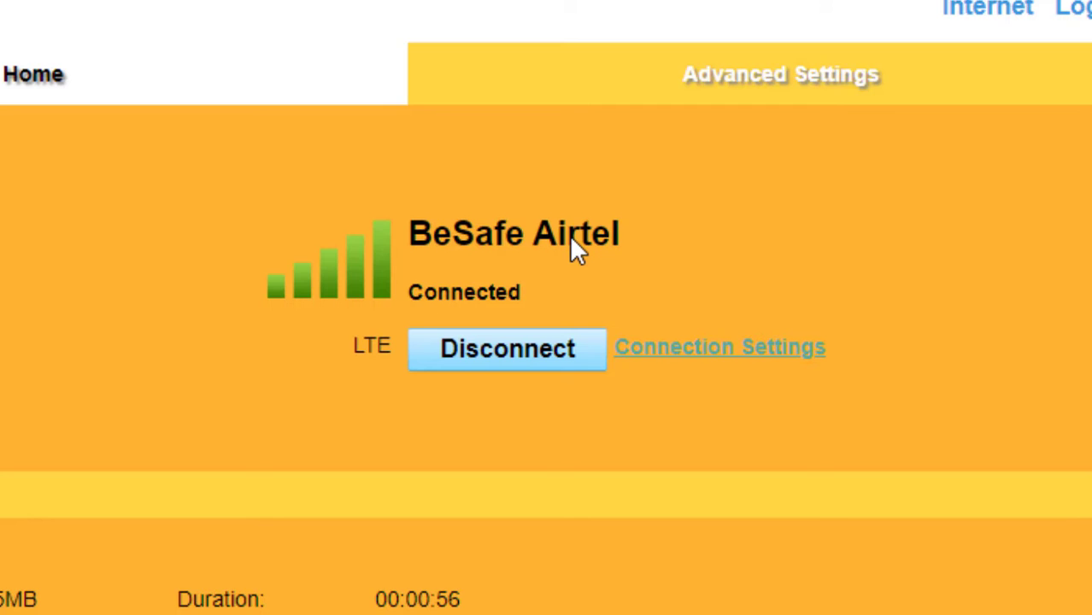
# Review the network operator, connection status and airtime sections on the router's home page
pyautogui.scroll(-2, 569, 182)
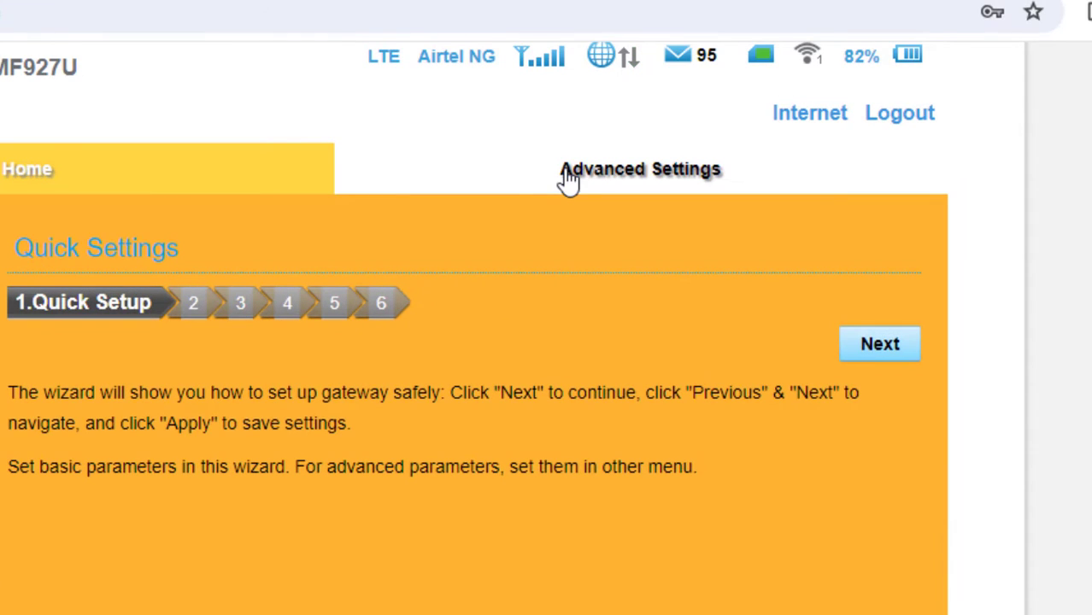
pyautogui.click(41, 171)
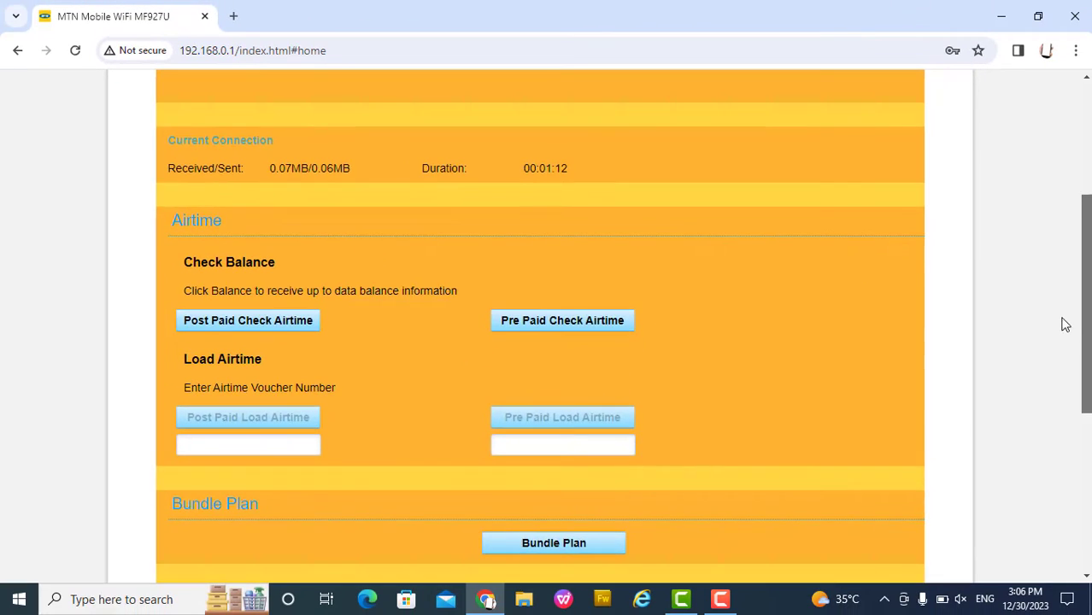
pyautogui.scroll(3, 1060, 256)
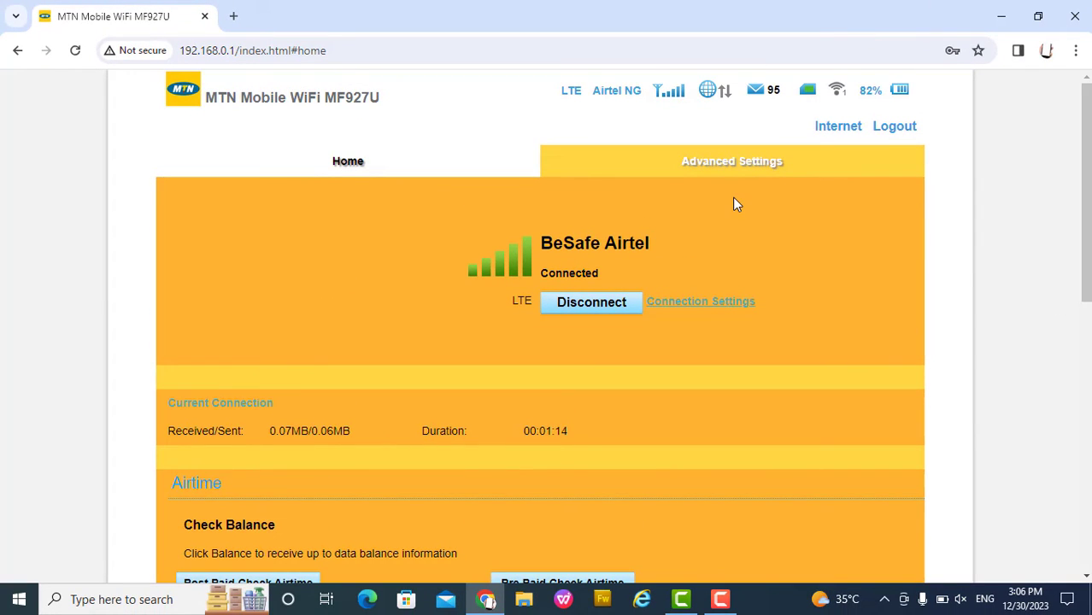
# Load cnn.com in a new tab and browse its front page to test the internet connection
pyautogui.click(231, 17)
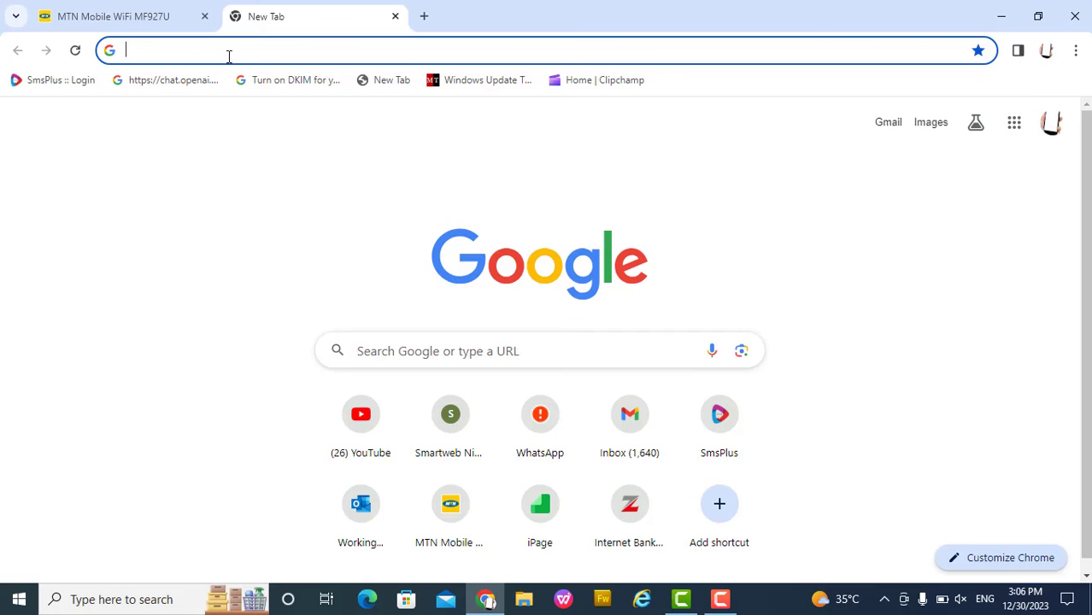
pyautogui.write('cnn')
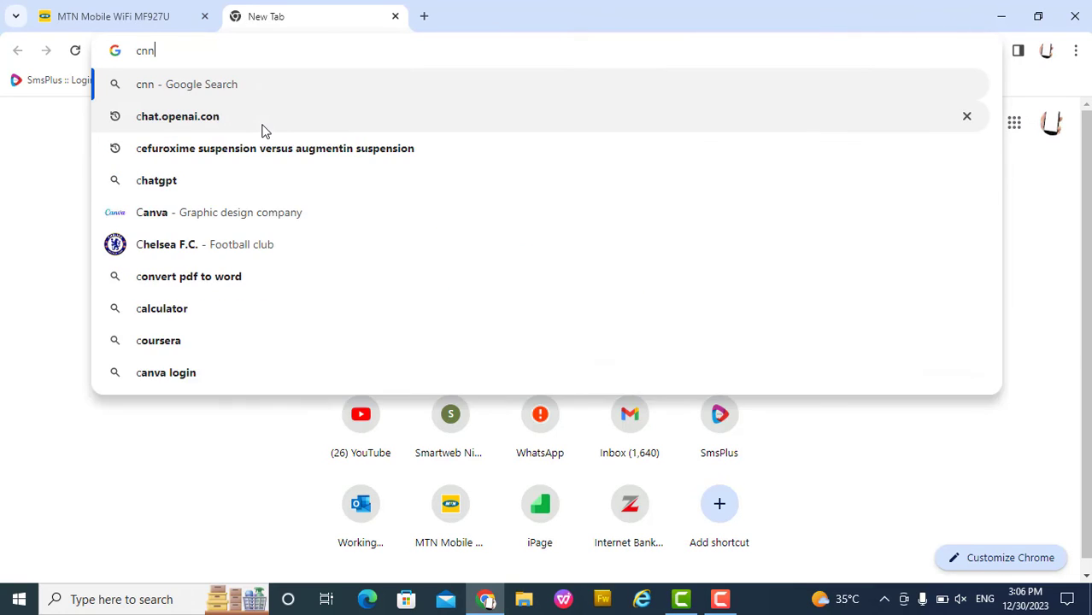
pyautogui.write('.com')
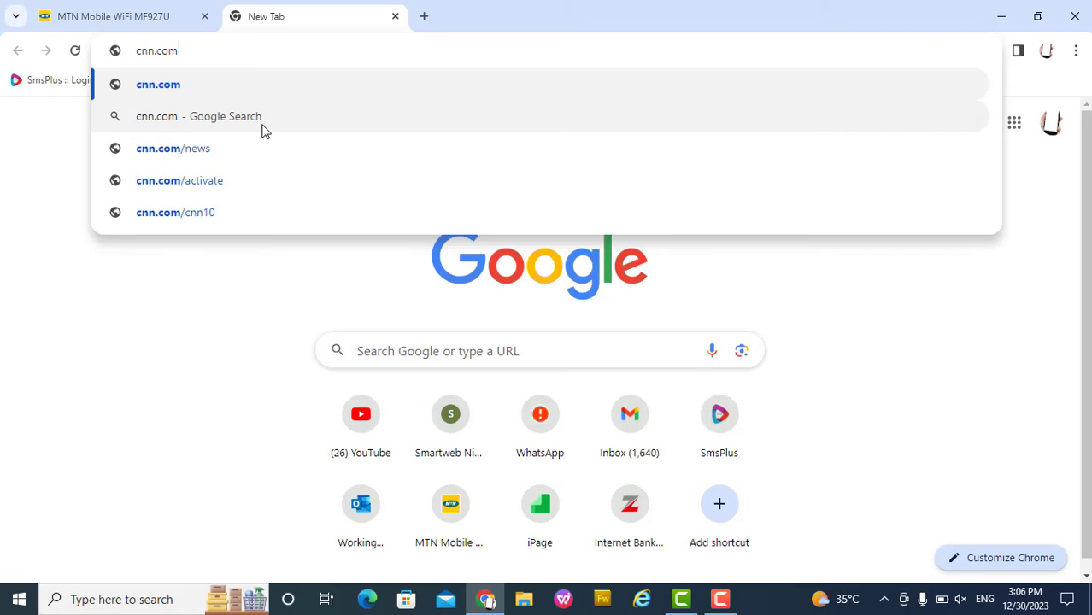
pyautogui.press('Return')
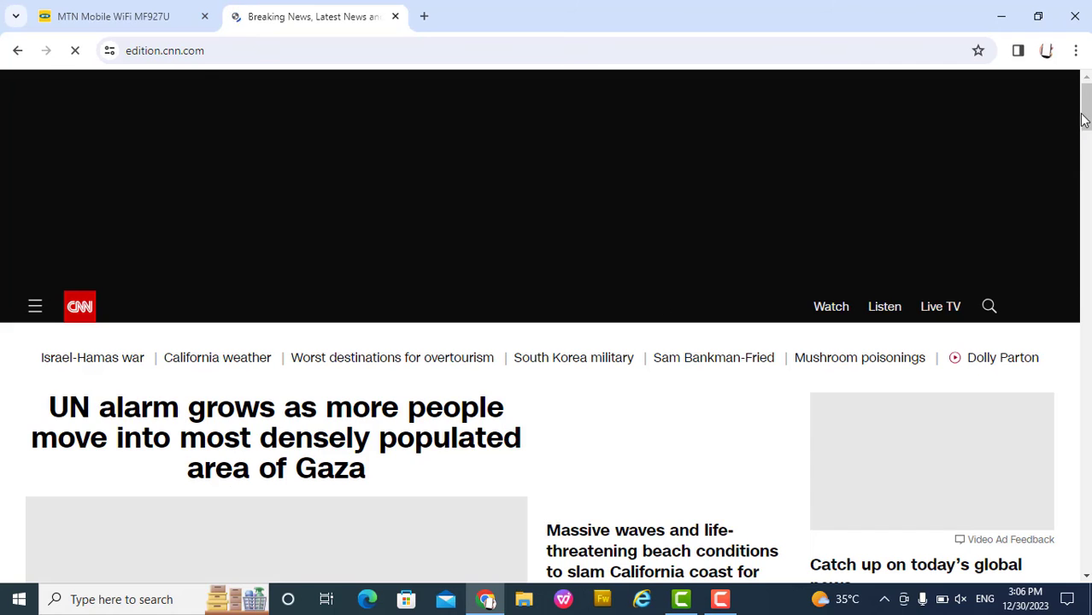
pyautogui.moveTo(1083, 119); pyautogui.dragTo(1083, 184)
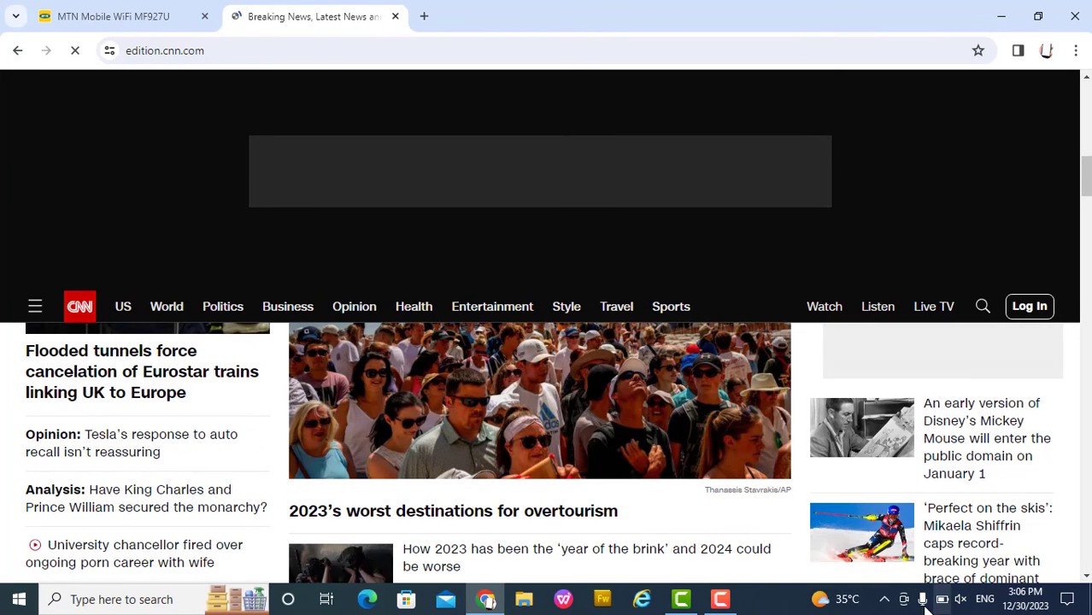
# Check the Wi-Fi connection to MTN_4G_6DBB10 and return to the router's status page
pyautogui.click(884, 599)
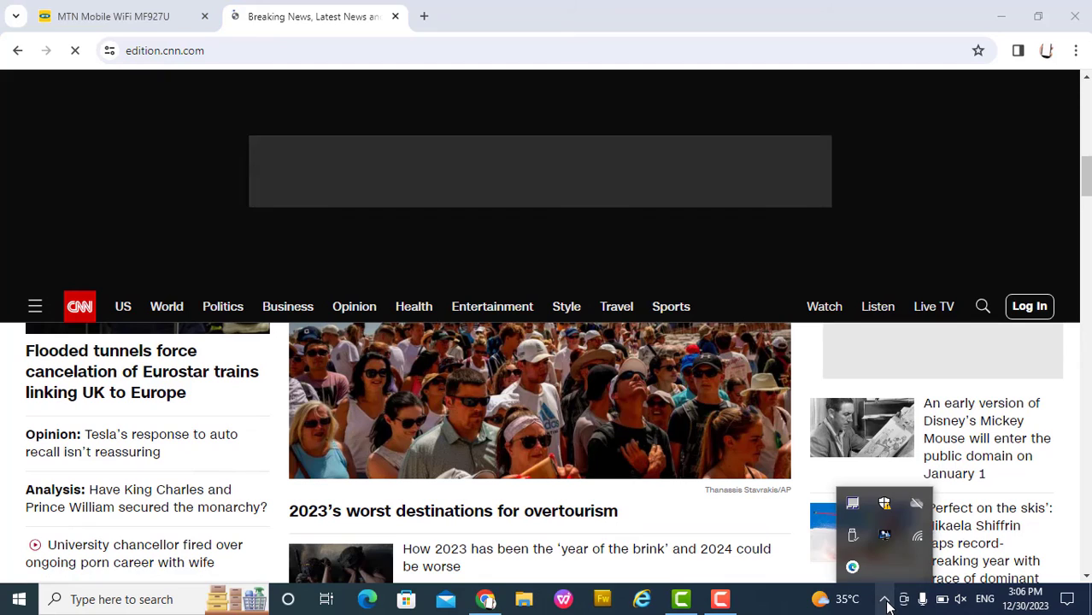
pyautogui.click(917, 540)
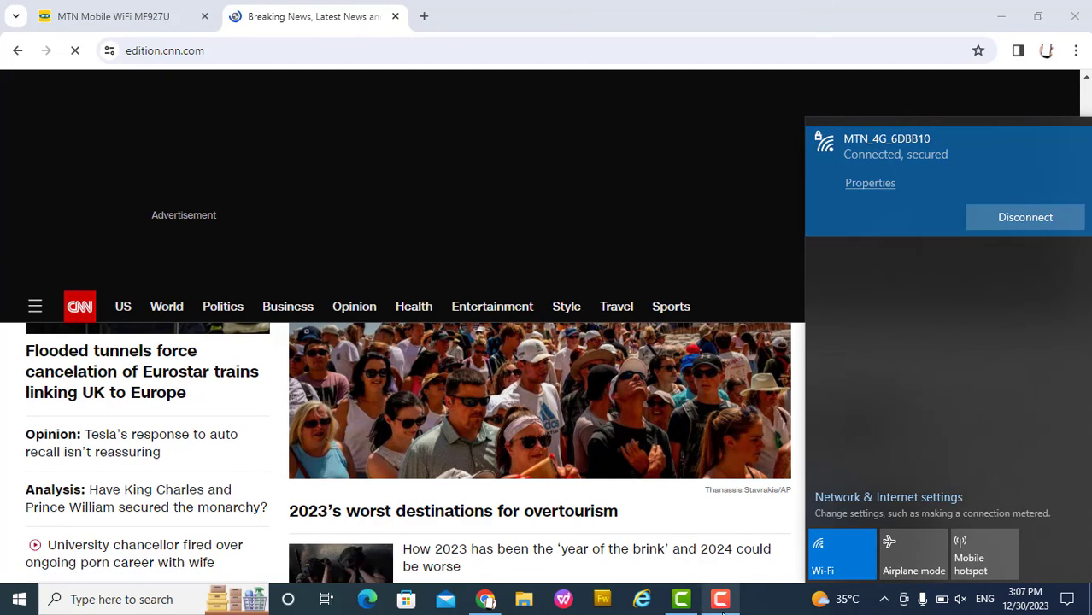
pyautogui.moveTo(683, 603)
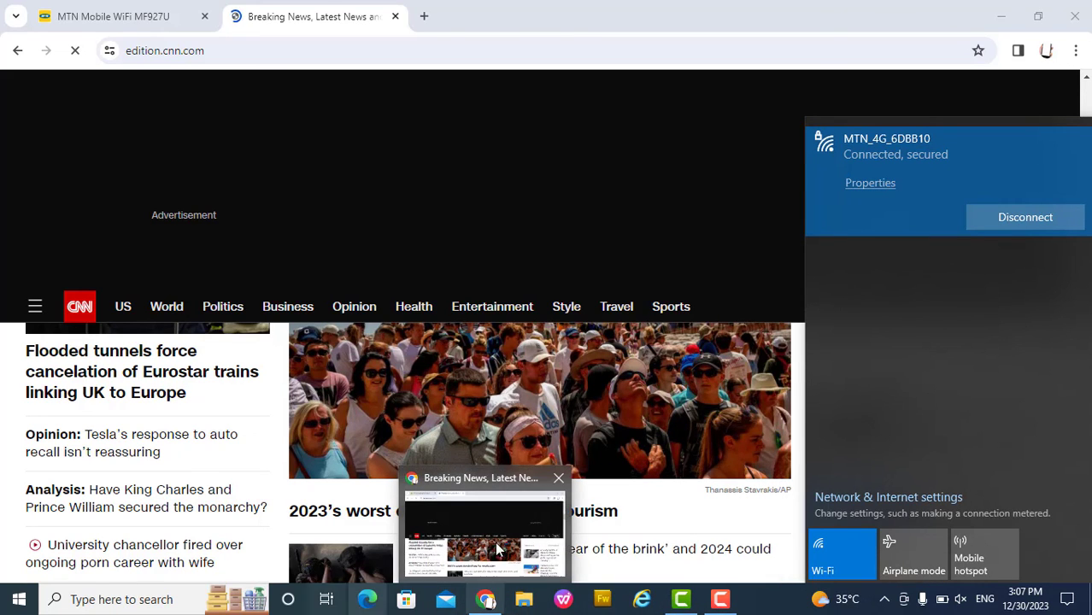
pyautogui.click(162, 21)
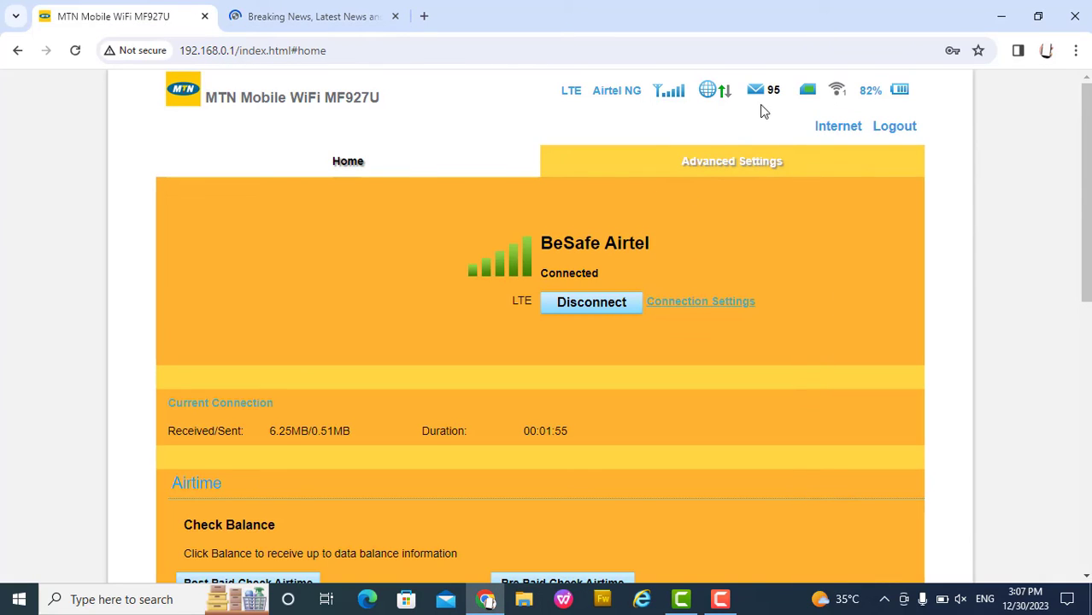